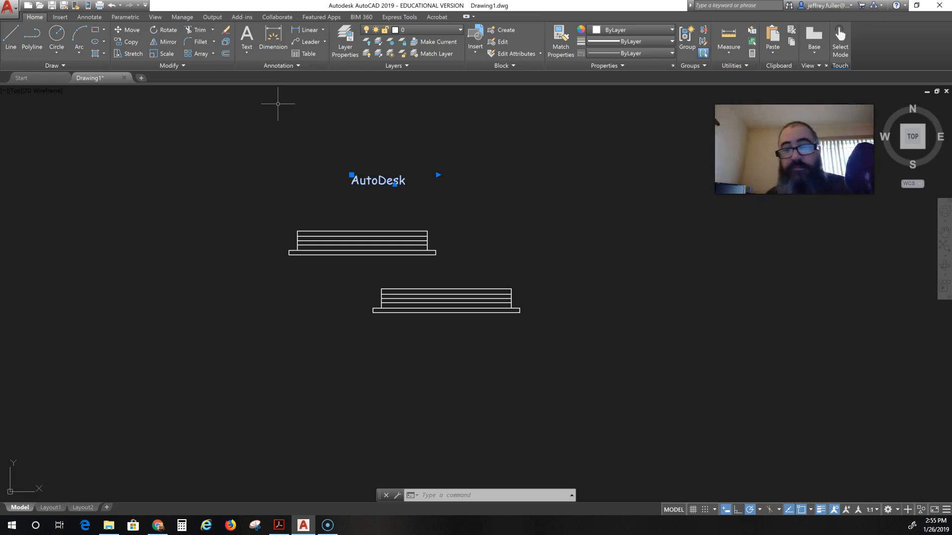
Add a linear dimension across the full width of the upper block's base, placing the dimension line just below it.
{"action": "left_click", "coordinate": [322, 30]}
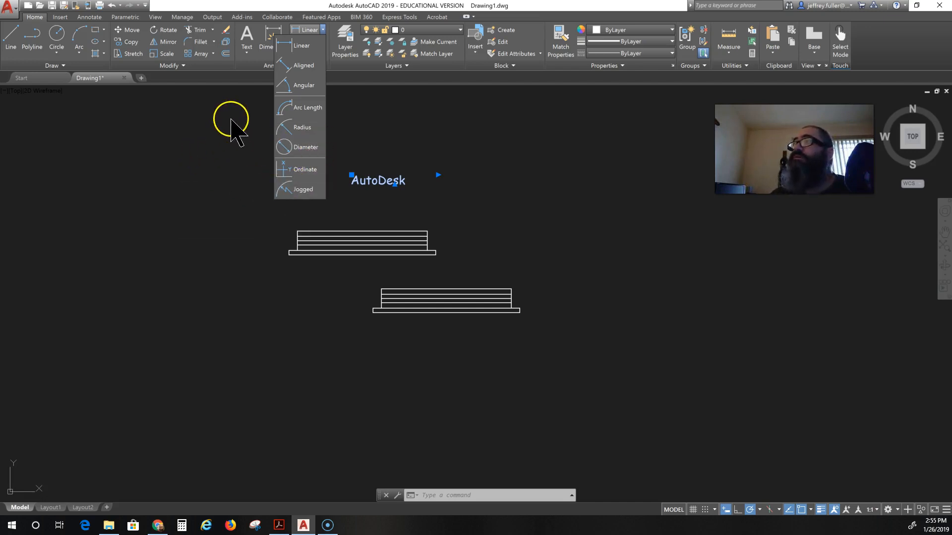
{"action": "left_click", "coordinate": [365, 116]}
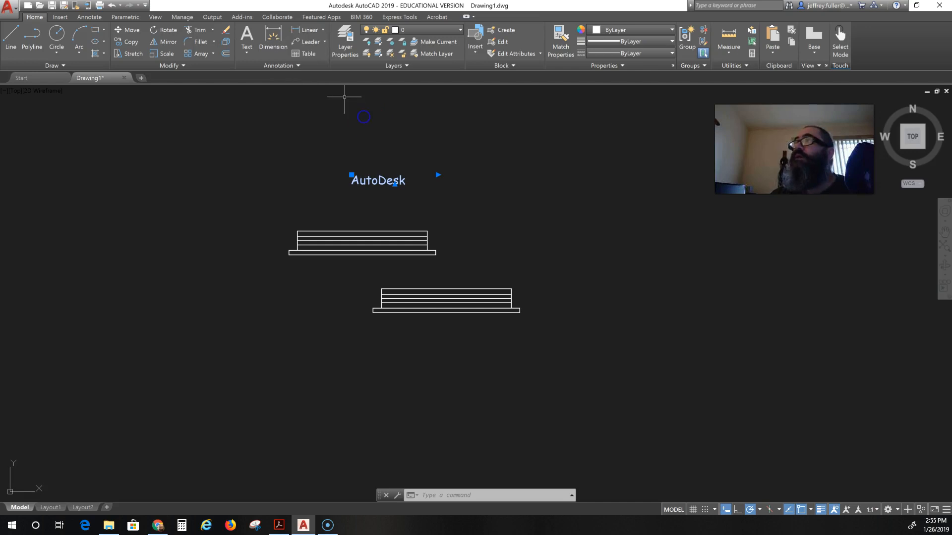
{"action": "left_click", "coordinate": [307, 30]}
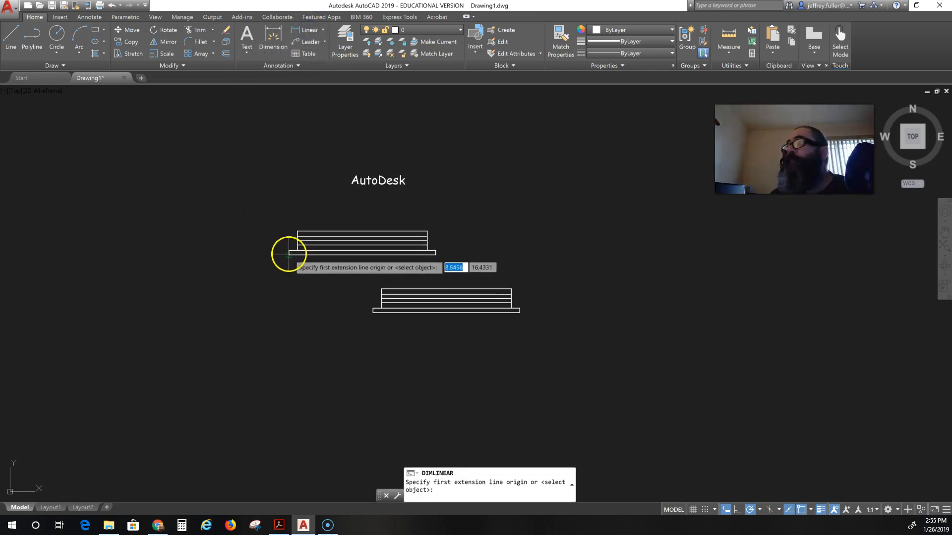
{"action": "scroll", "coordinate": [283, 275], "scroll_direction": "up", "scroll_amount": 2}
{"action": "scroll", "coordinate": [284, 276], "scroll_direction": "up", "scroll_amount": 2}
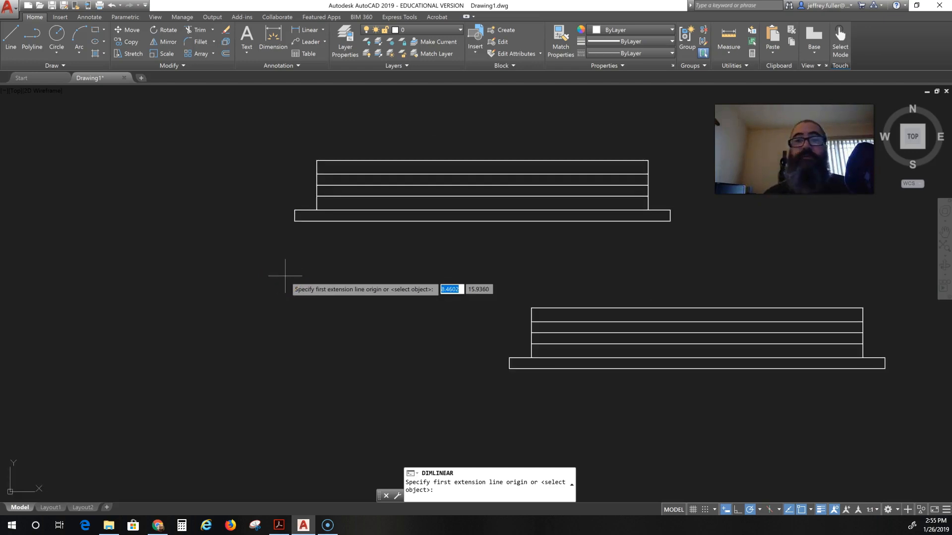
{"action": "mouse_move", "coordinate": [278, 272]}
{"action": "middle_mouse_down"}
{"action": "mouse_move", "coordinate": [289, 270]}
{"action": "mouse_move", "coordinate": [231, 267]}
{"action": "middle_mouse_up"}
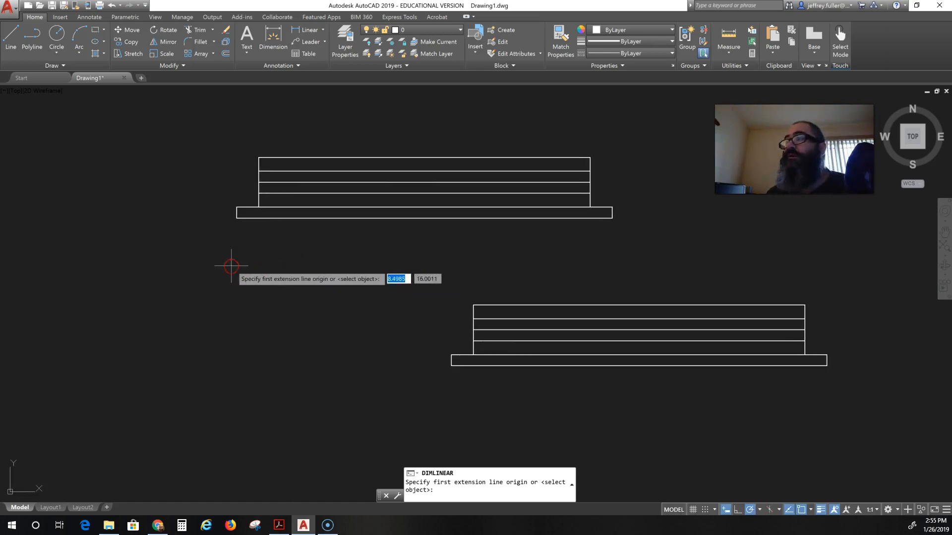
{"action": "left_click", "coordinate": [237, 217]}
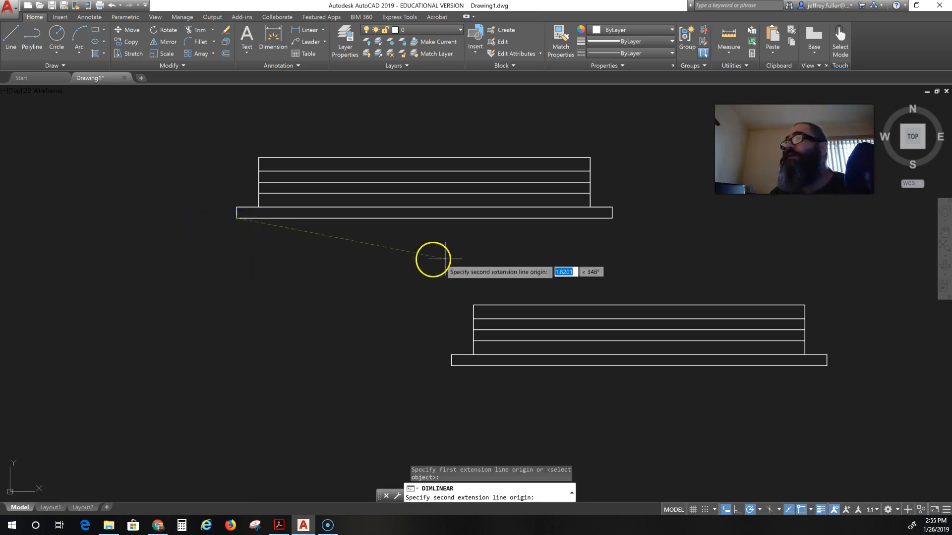
{"action": "left_click", "coordinate": [613, 217]}
{"action": "left_click", "coordinate": [612, 217]}
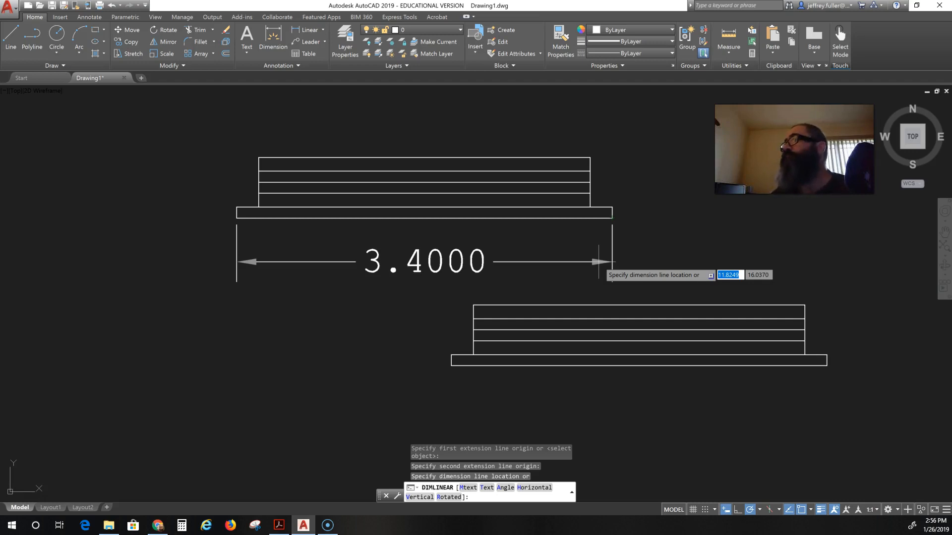
{"action": "left_click", "coordinate": [599, 262]}
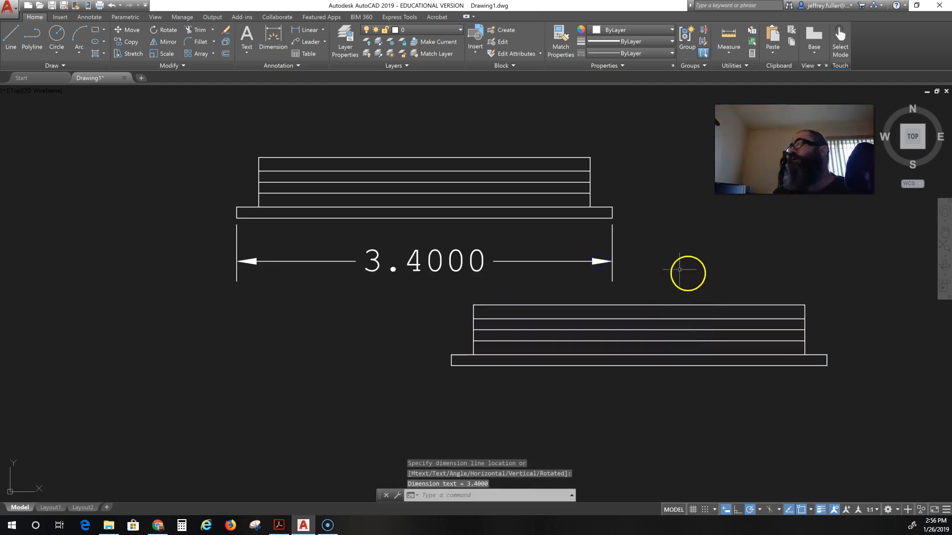
{"action": "right_click", "coordinate": [416, 255]}
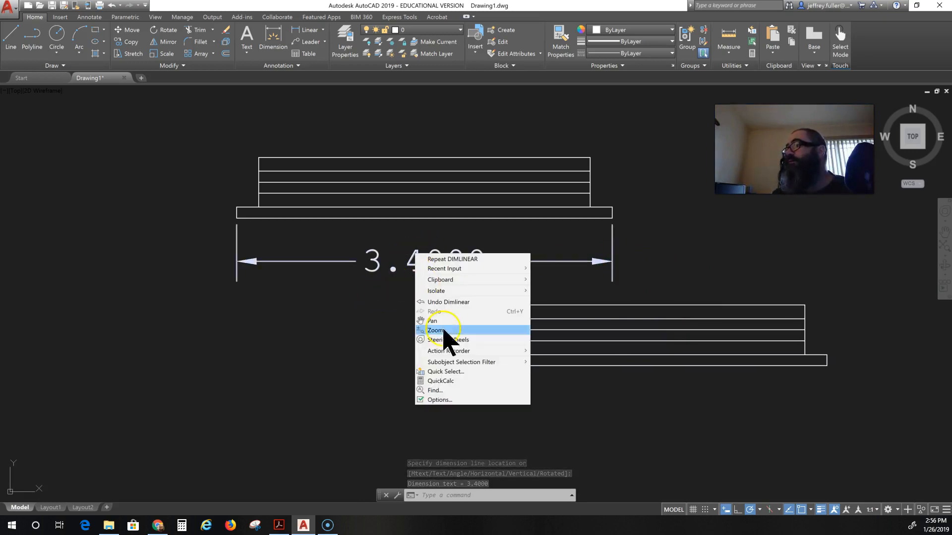
{"action": "left_click", "coordinate": [439, 400]}
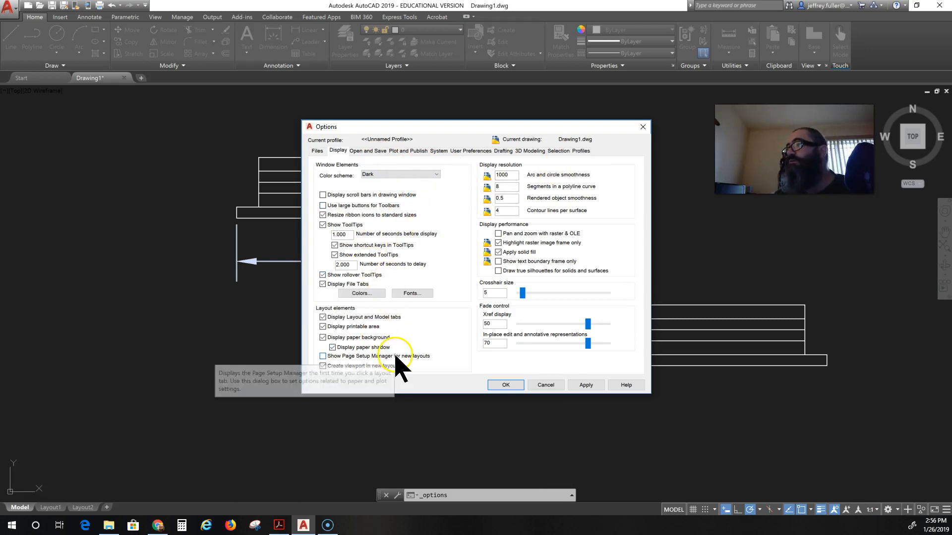
{"action": "left_click", "coordinate": [643, 127]}
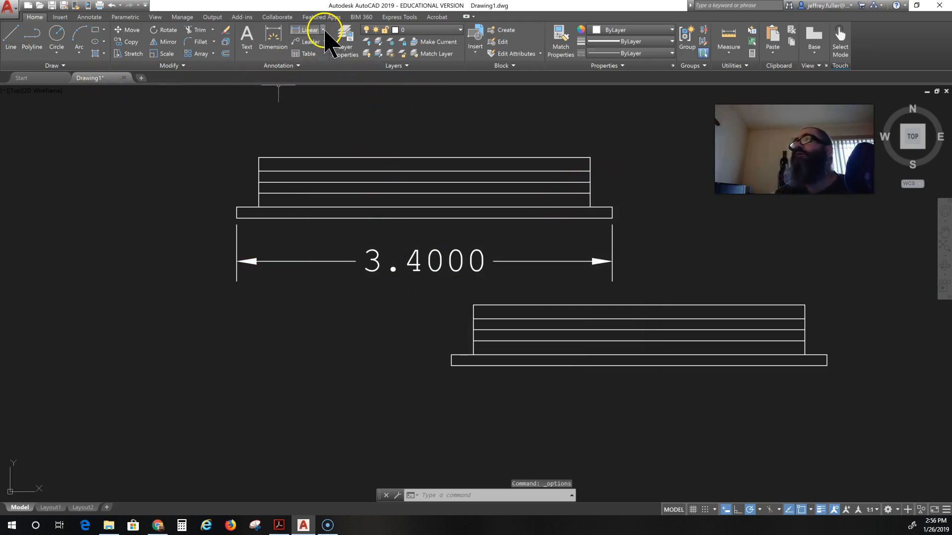
Examine the dimension line and extension line settings of the Standard dimension style without changing them.
{"action": "left_click", "coordinate": [298, 65]}
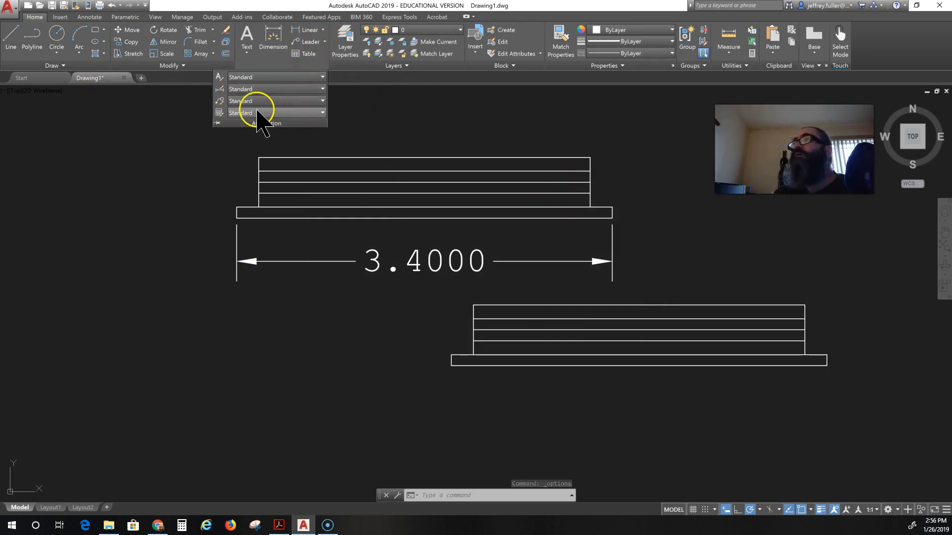
{"action": "left_click", "coordinate": [272, 89]}
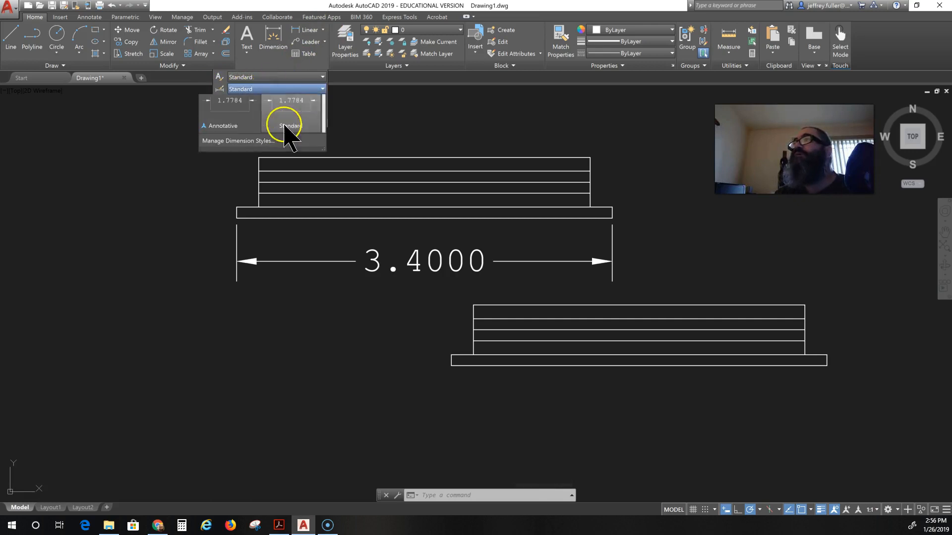
{"action": "left_click", "coordinate": [254, 150]}
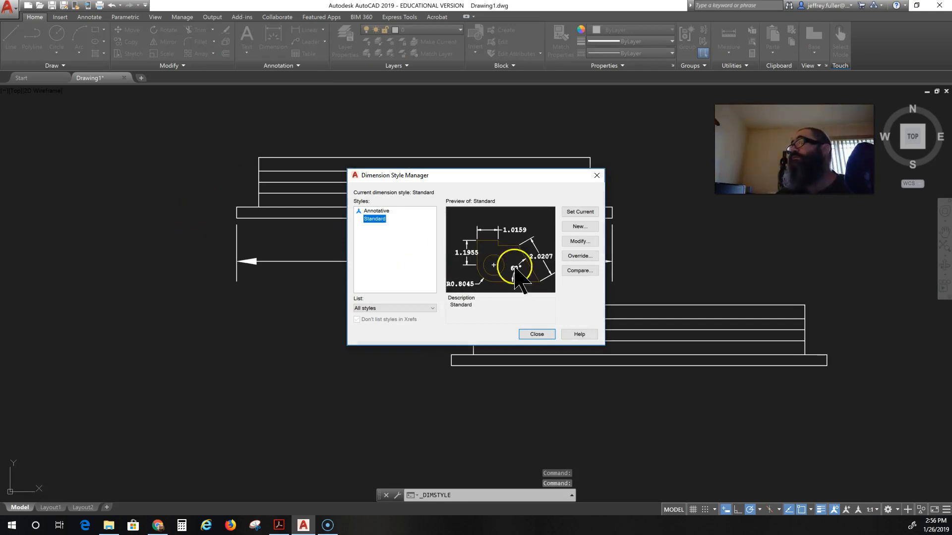
{"action": "left_click", "coordinate": [579, 242]}
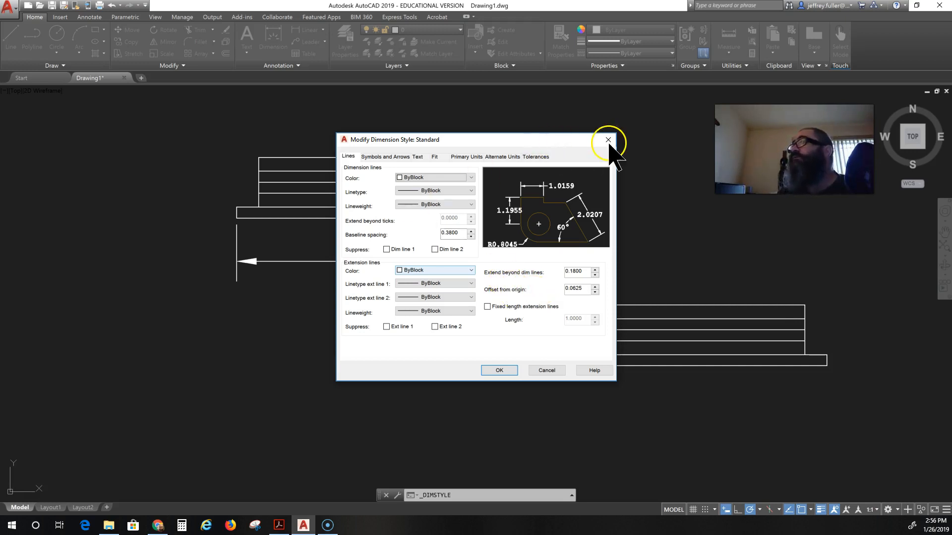
{"action": "left_click", "coordinate": [608, 140]}
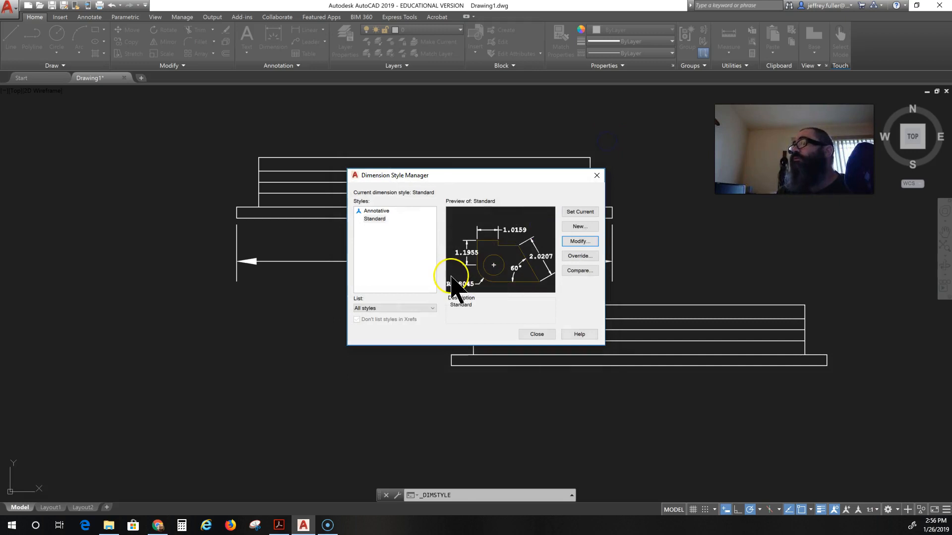
{"action": "left_click", "coordinate": [597, 175]}
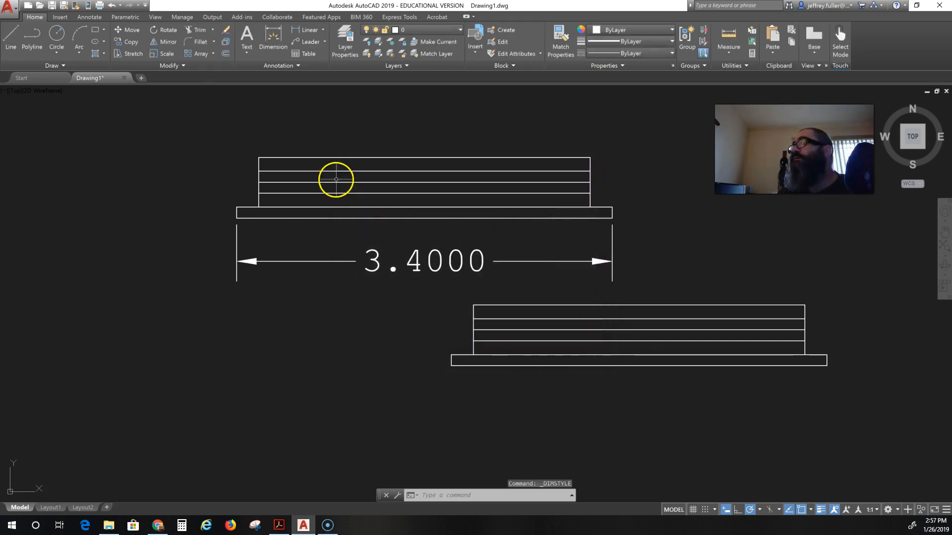
Add an angular dimension between the upper block's right vertical edge and the top edge of its base, placing the arc outside the corner.
{"action": "left_click", "coordinate": [322, 30]}
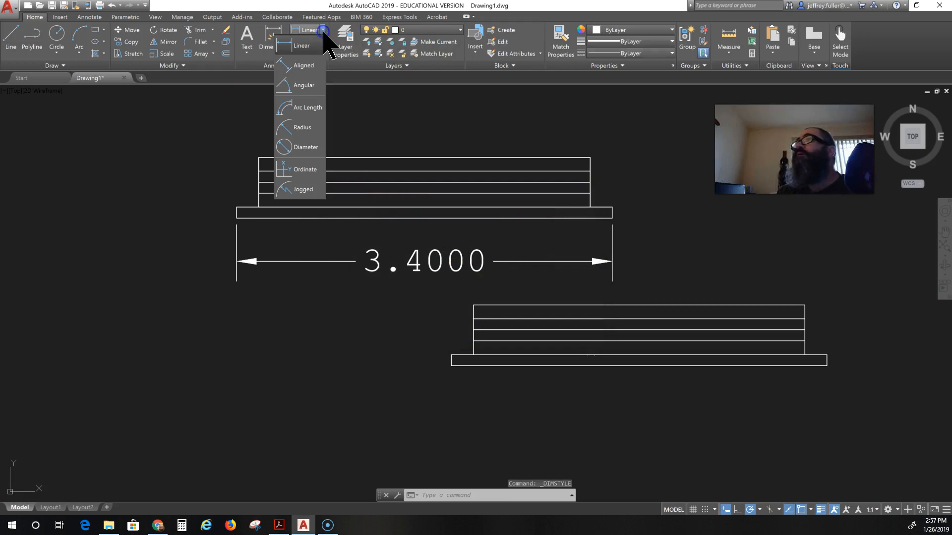
{"action": "left_click", "coordinate": [299, 85]}
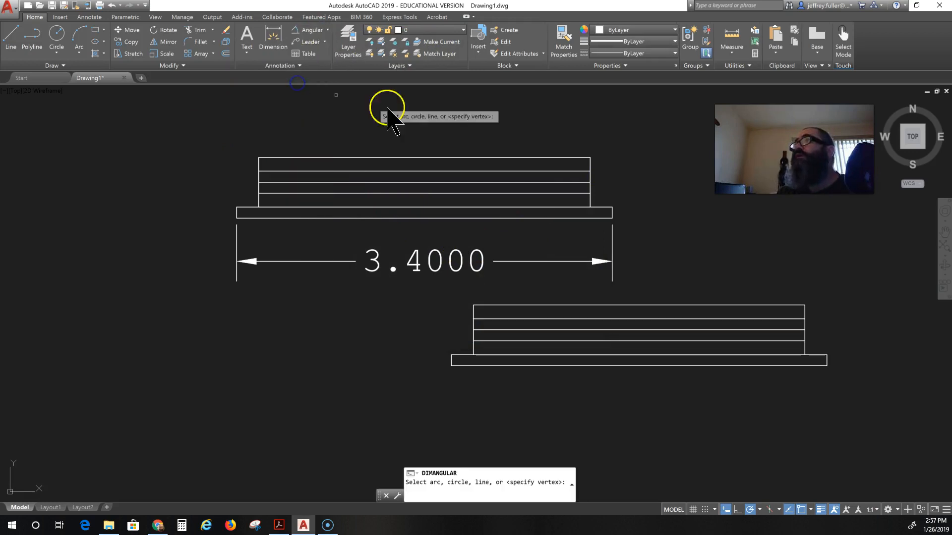
{"action": "left_click", "coordinate": [591, 175]}
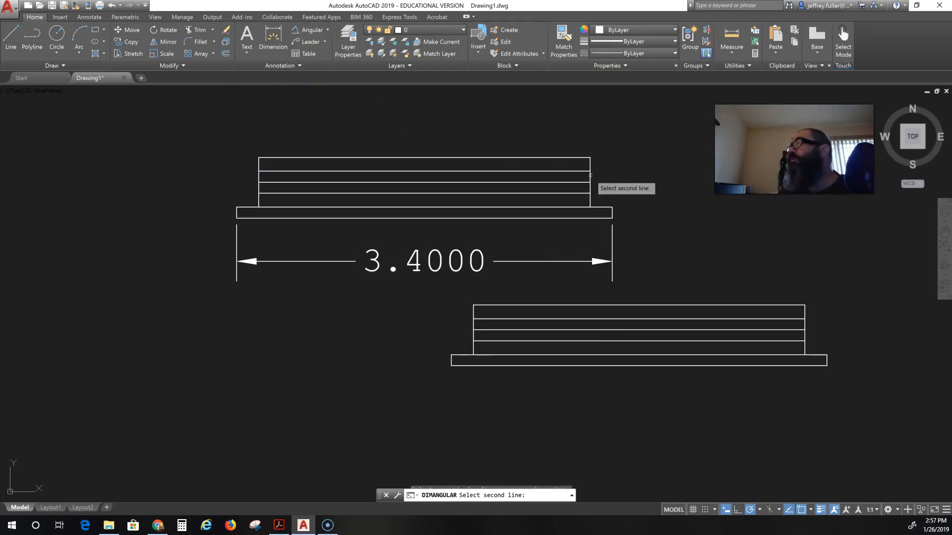
{"action": "left_click", "coordinate": [604, 207]}
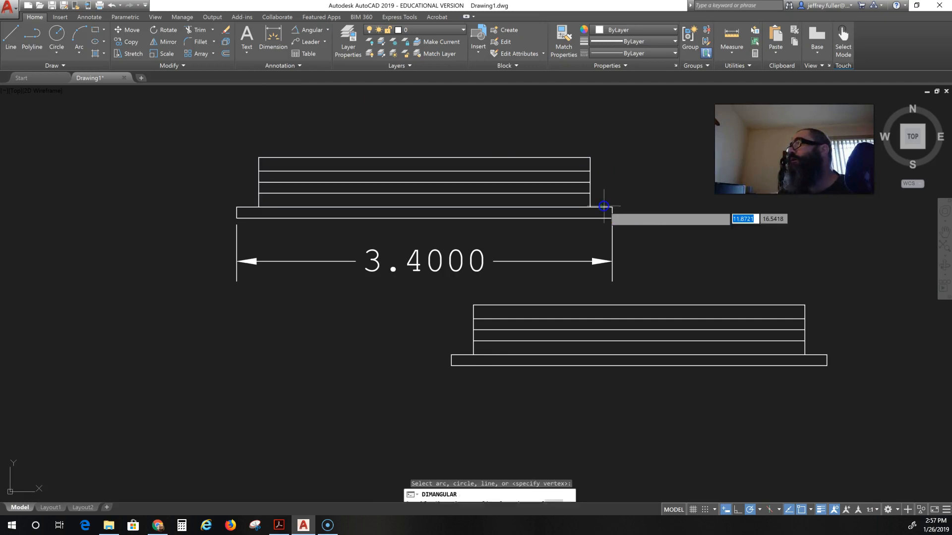
{"action": "left_click", "coordinate": [634, 170]}
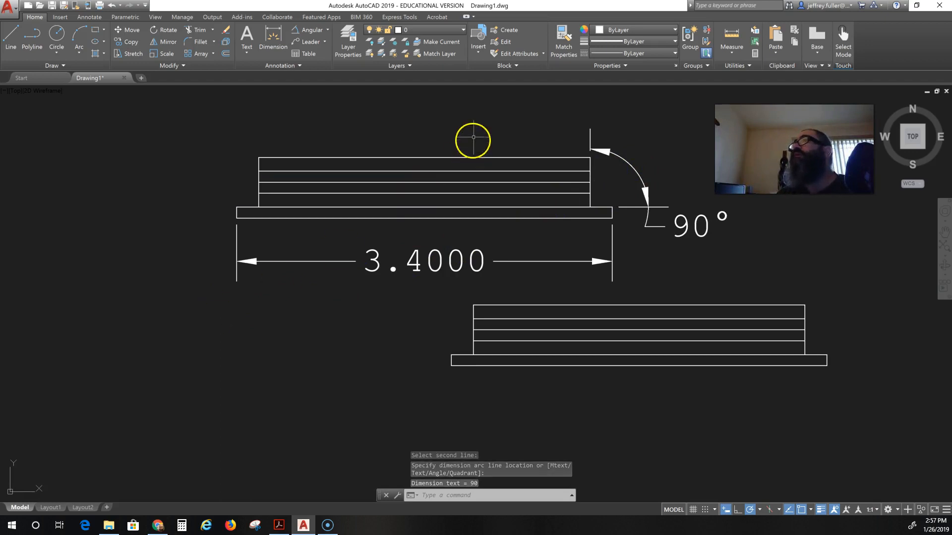
{"action": "left_click", "coordinate": [326, 29]}
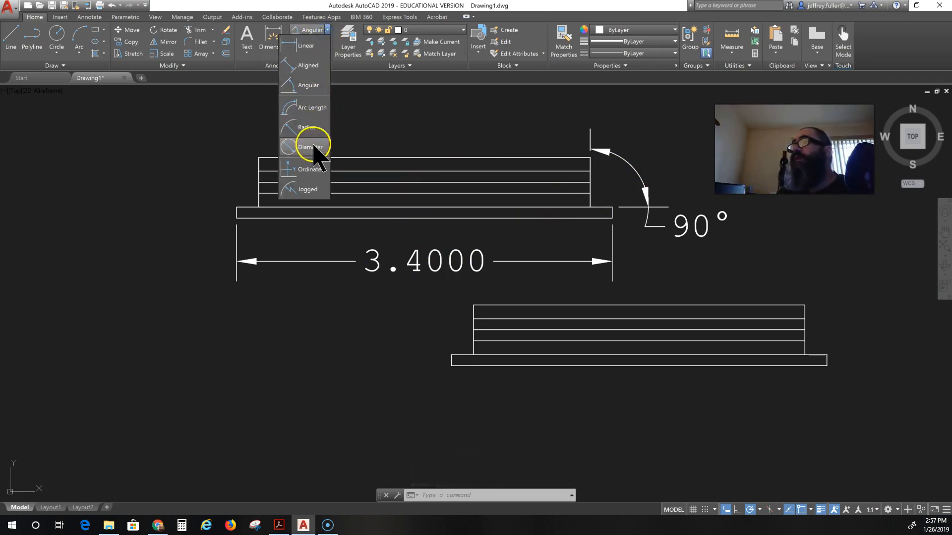
{"action": "left_click", "coordinate": [383, 129]}
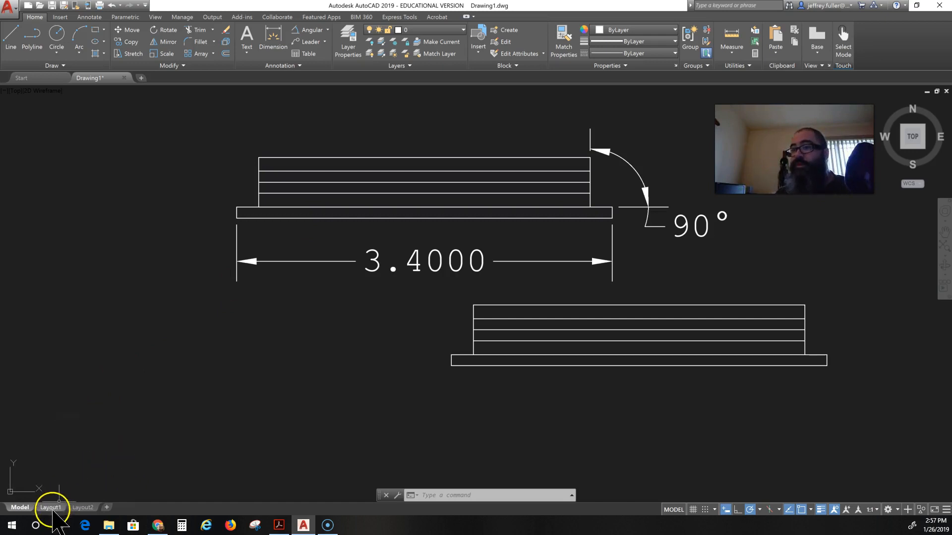
Switch from model space to the Layout1 paper space sheet.
{"action": "mouse_move", "coordinate": [55, 509]}
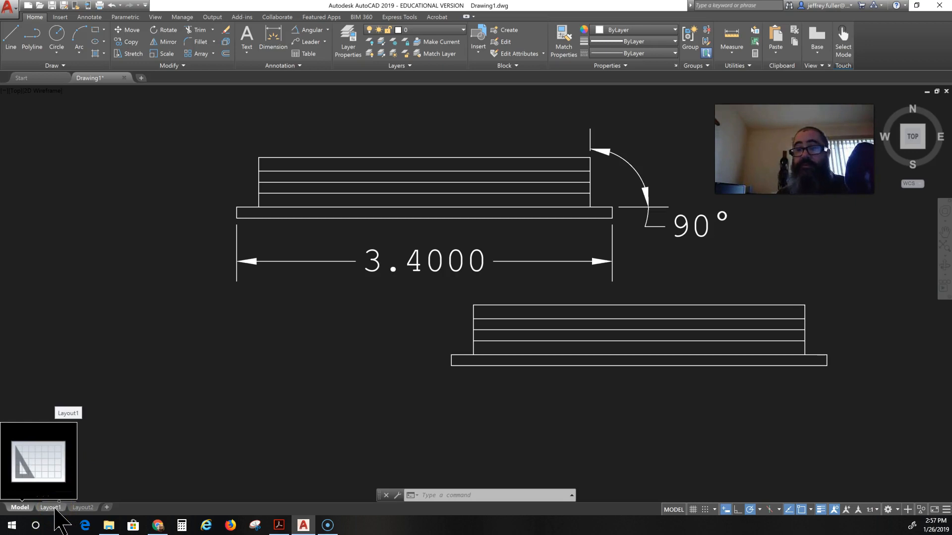
{"action": "left_click", "coordinate": [50, 508]}
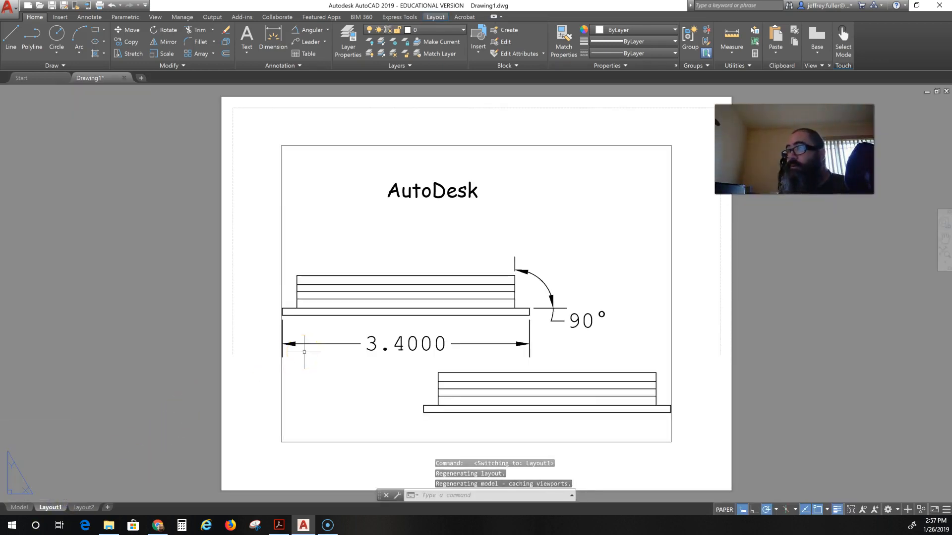
{"action": "left_click", "coordinate": [268, 319]}
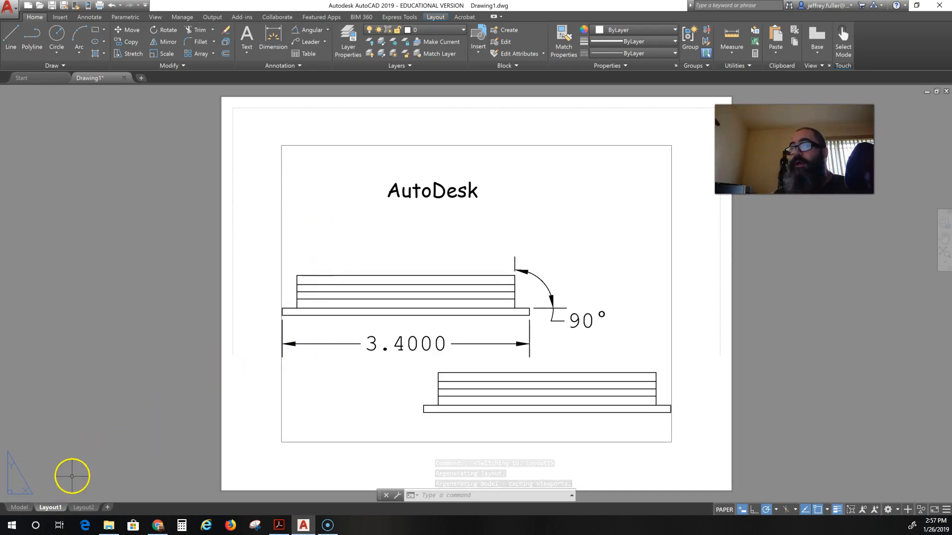
Review Layout1's page setup, including plotter, paper size, plot area, scale and orientation, without changing anything.
{"action": "mouse_move", "coordinate": [50, 509]}
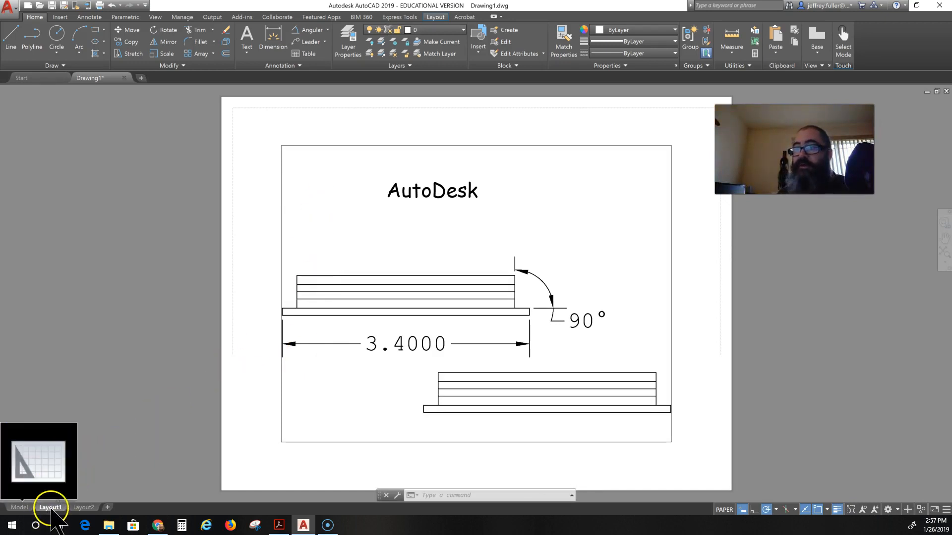
{"action": "right_click", "coordinate": [51, 509]}
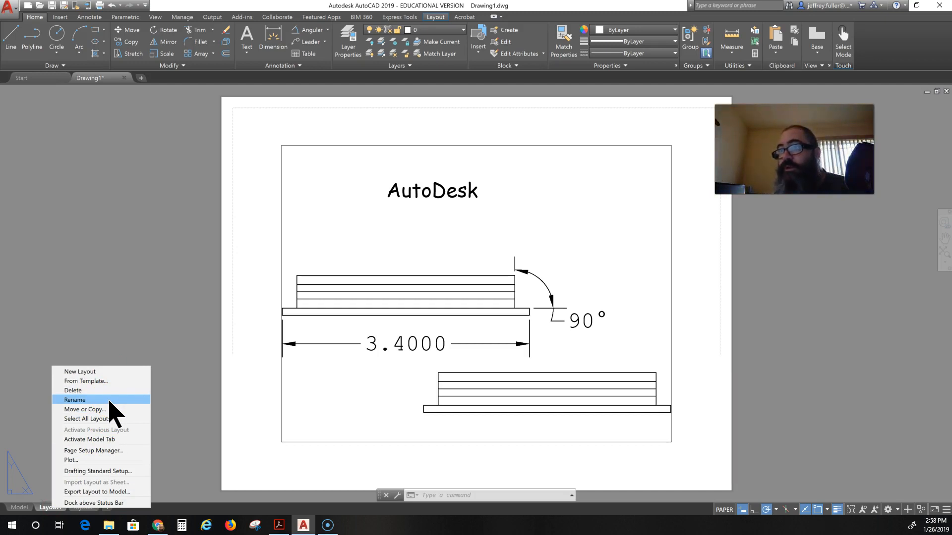
{"action": "left_click", "coordinate": [116, 451]}
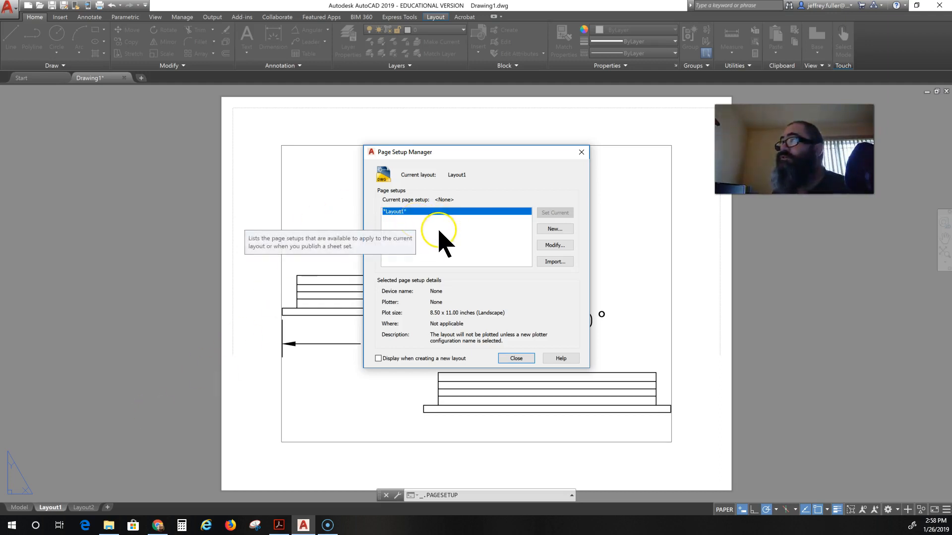
{"action": "left_click", "coordinate": [555, 245]}
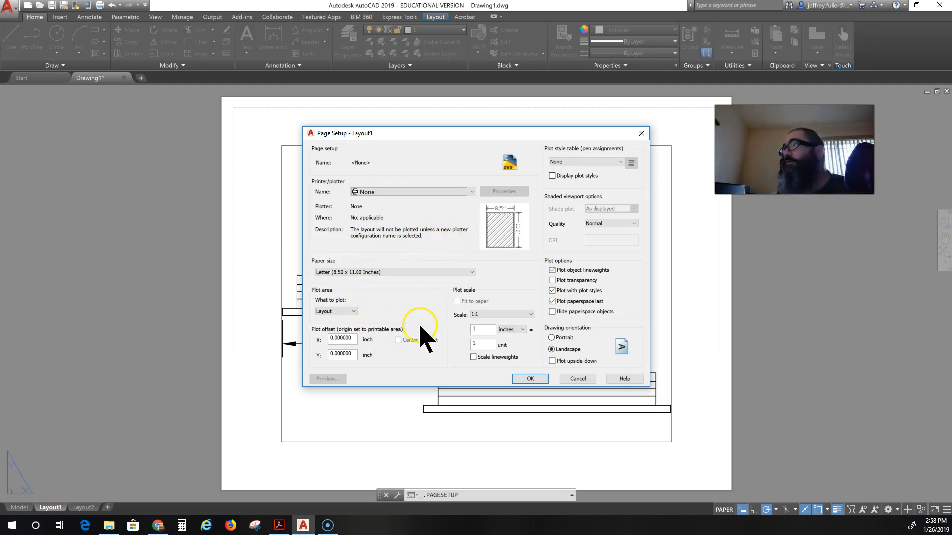
{"action": "left_click", "coordinate": [576, 379]}
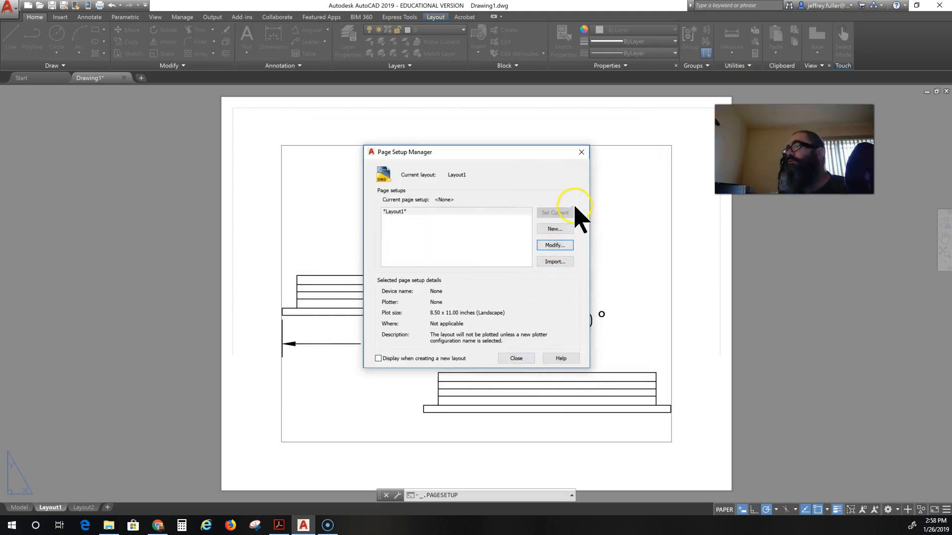
{"action": "left_click", "coordinate": [521, 358]}
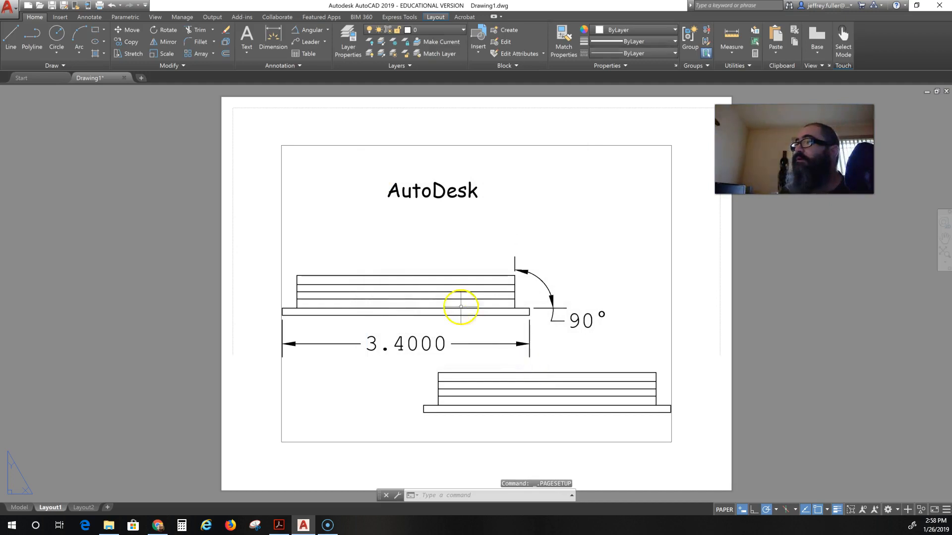
Review Layout1's plot settings, including printer, paper size, plot scale, plot options and orientation, and leave without plotting.
{"action": "right_click", "coordinate": [56, 507]}
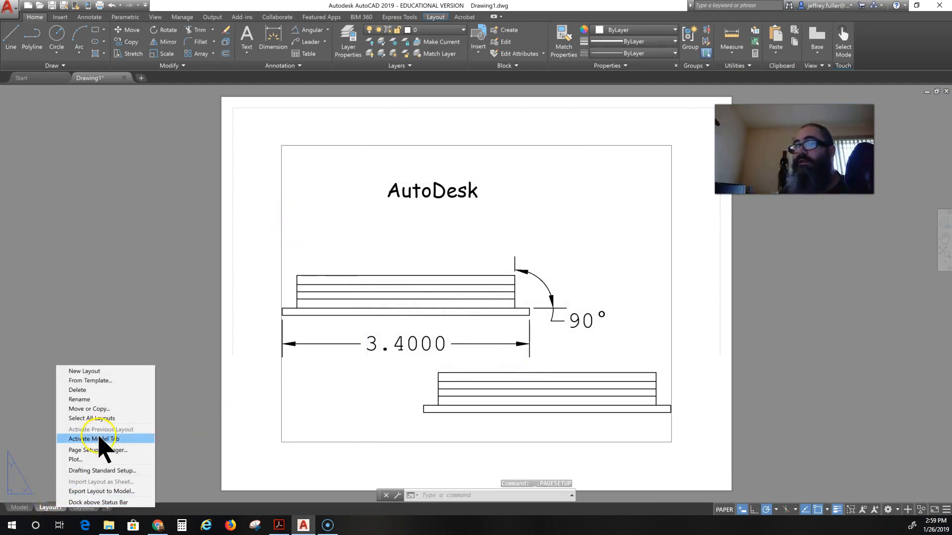
{"action": "left_click", "coordinate": [85, 459]}
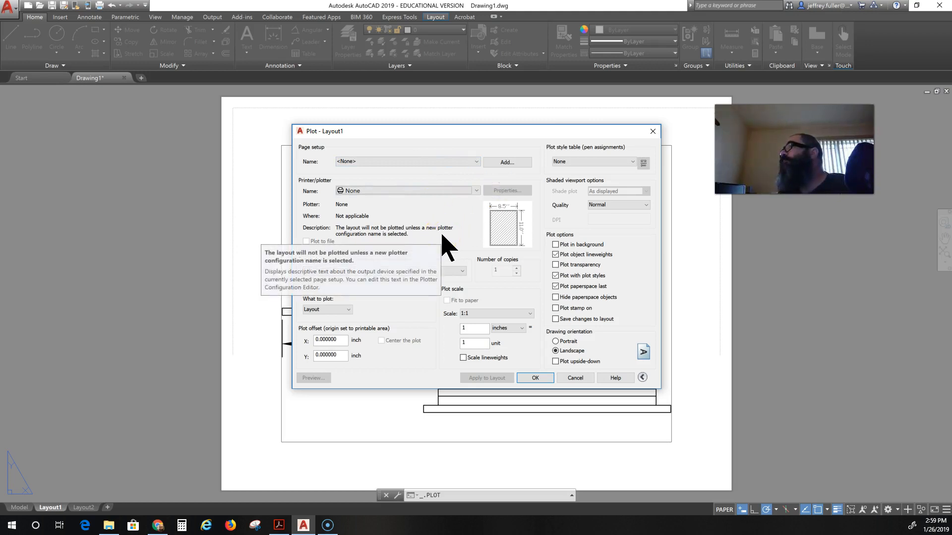
{"action": "left_click", "coordinate": [484, 343]}
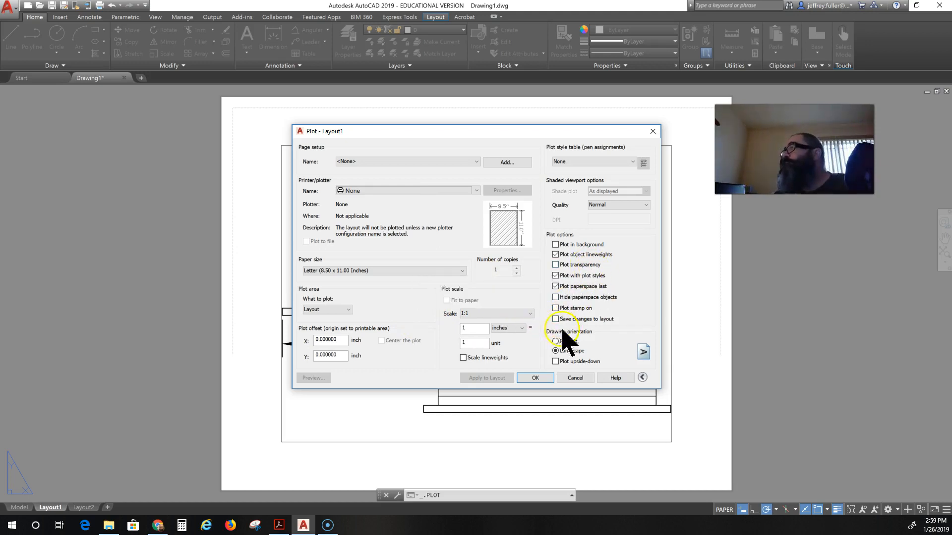
{"action": "left_click", "coordinate": [575, 378]}
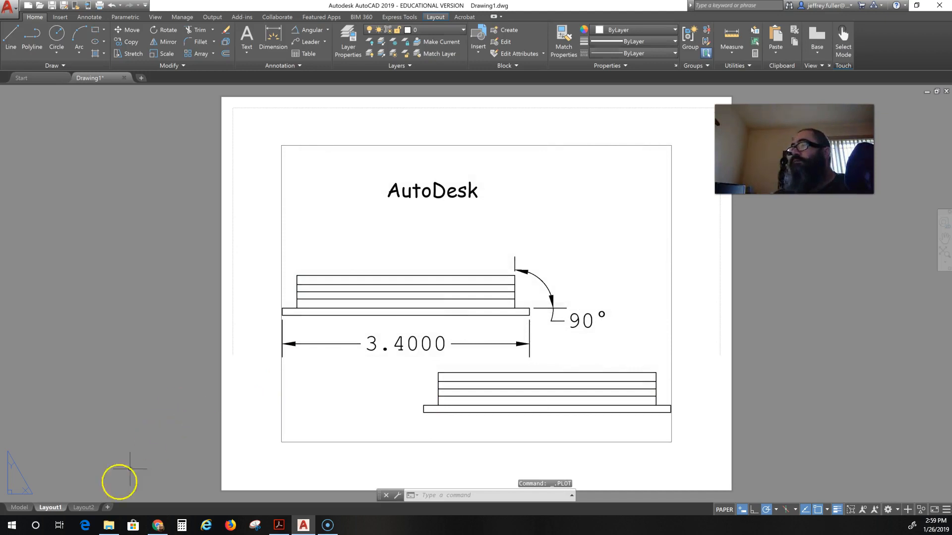
Review Layout1's drafting standard settings for projection type, thread style and shading preview without changing them.
{"action": "right_click", "coordinate": [55, 507]}
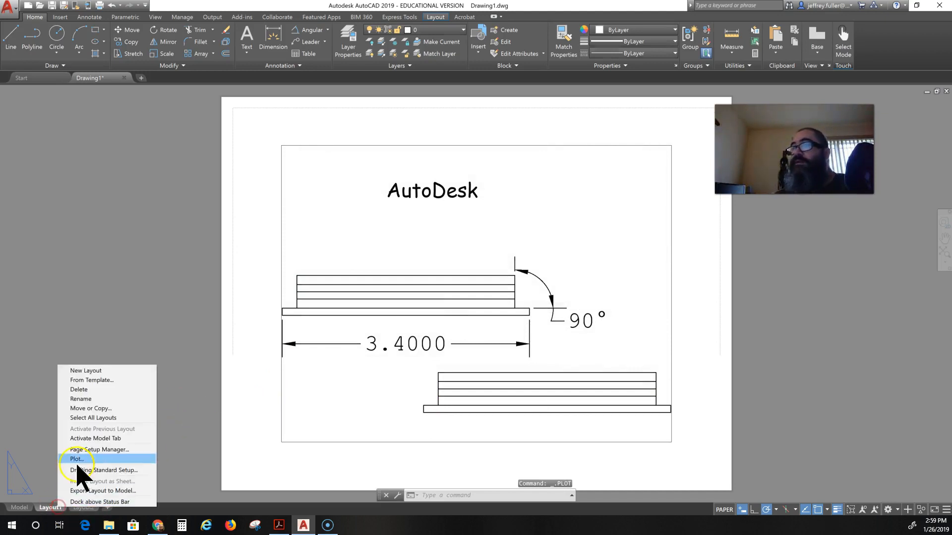
{"action": "left_click", "coordinate": [115, 470]}
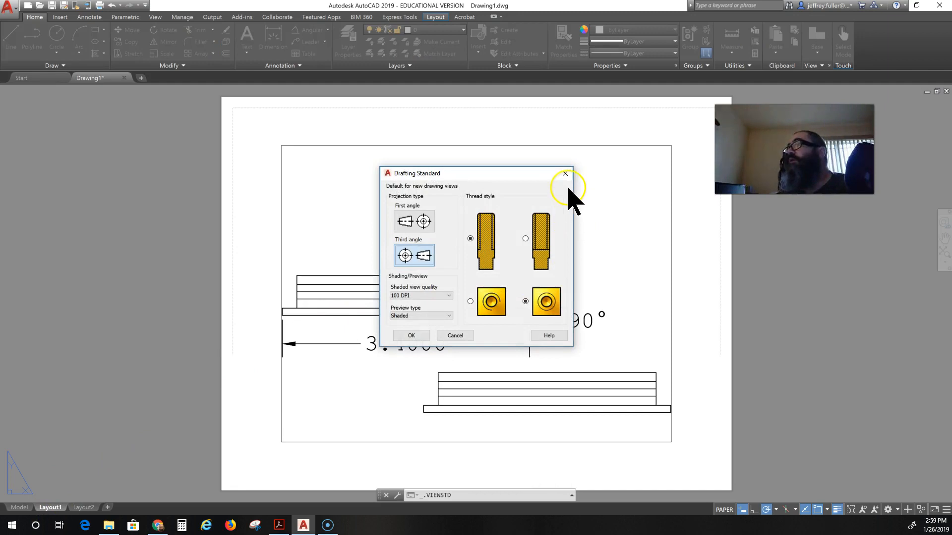
{"action": "left_click", "coordinate": [565, 174]}
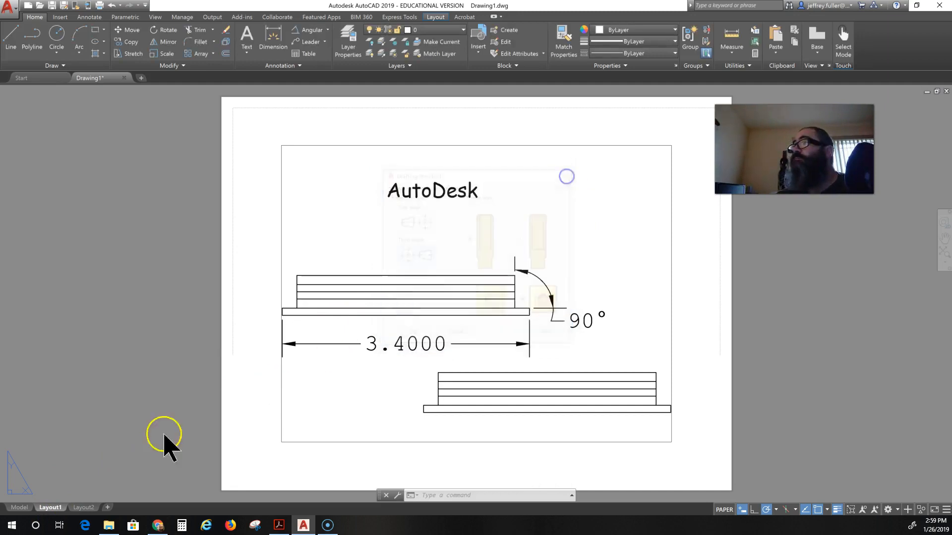
Try Adobe PDF as the plotter in Layout1's page setup and examine its device and document settings.
{"action": "right_click", "coordinate": [56, 508]}
{"action": "left_click", "coordinate": [105, 448]}
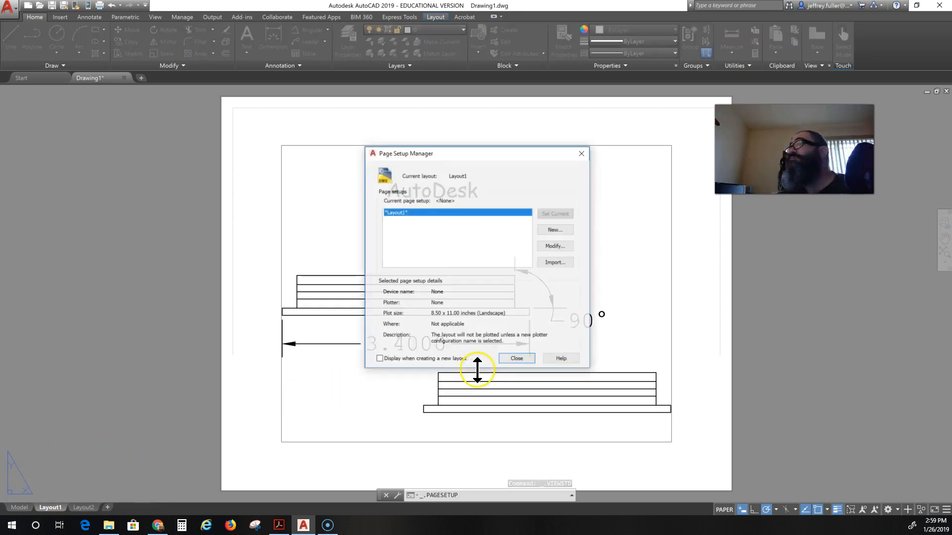
{"action": "left_click", "coordinate": [554, 246]}
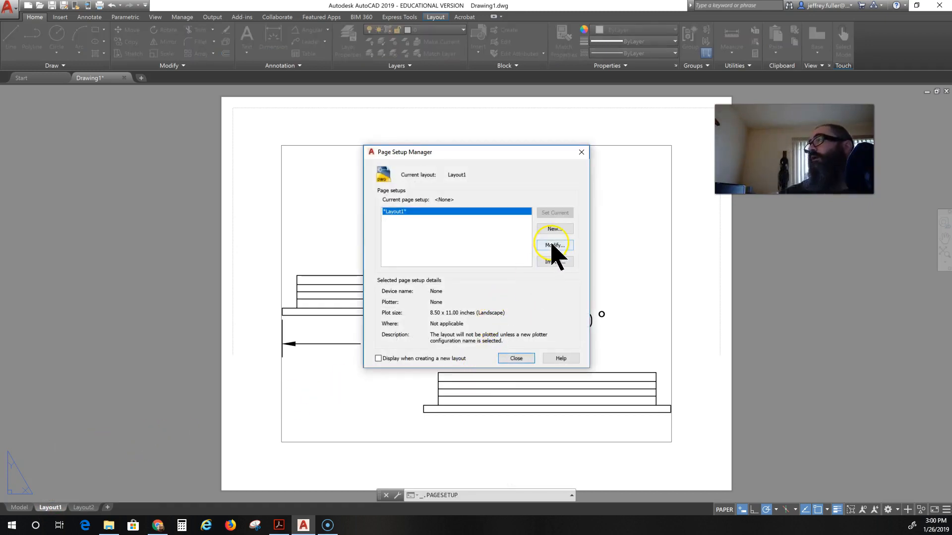
{"action": "left_click", "coordinate": [494, 289]}
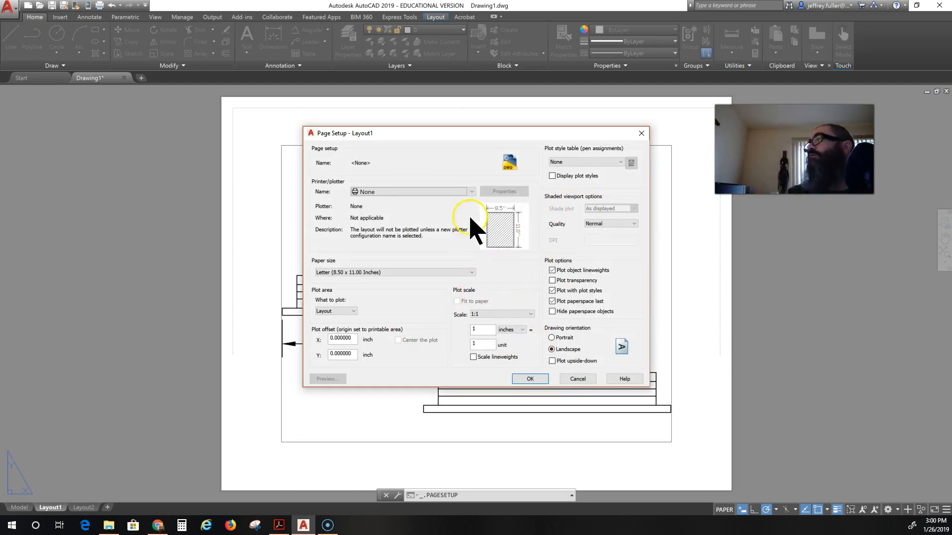
{"action": "left_click", "coordinate": [471, 192]}
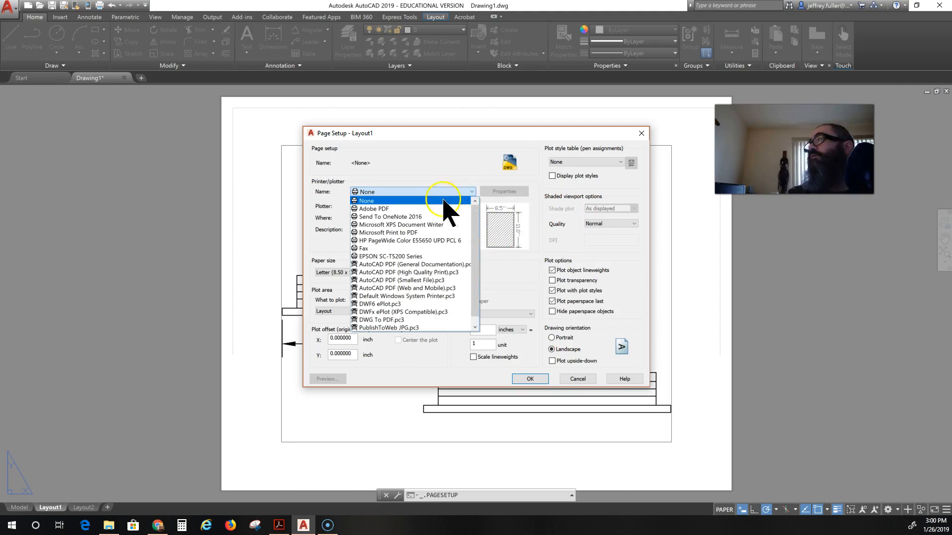
{"action": "left_click", "coordinate": [381, 209]}
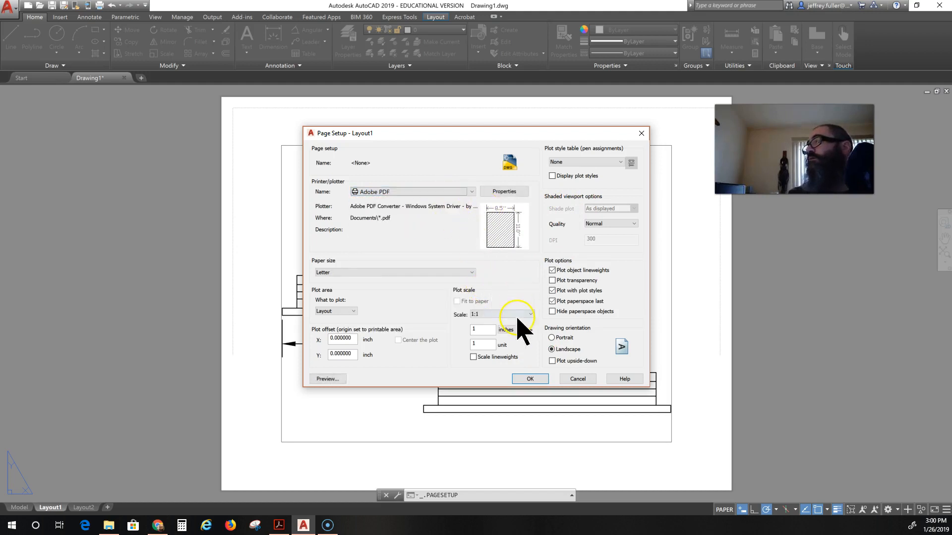
{"action": "left_click", "coordinate": [516, 192]}
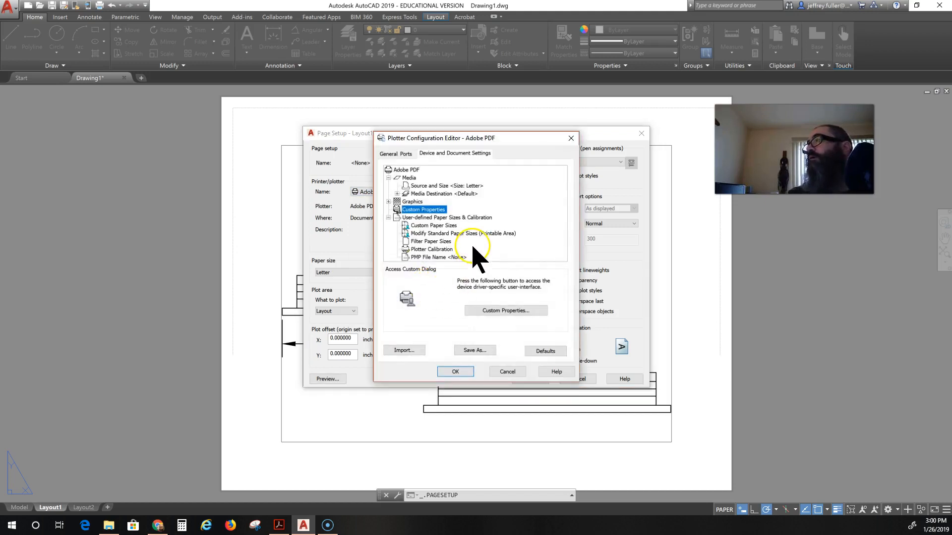
{"action": "left_click", "coordinate": [570, 139]}
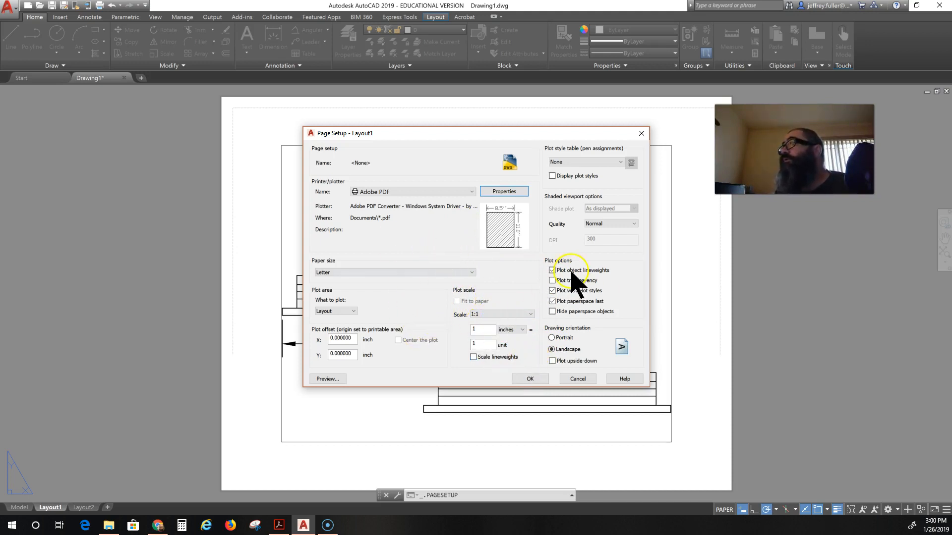
Try the DWF Virtual Pens.ctb plot style table in Layout1's page setup.
{"action": "left_click", "coordinate": [594, 162]}
{"action": "left_click", "coordinate": [574, 186]}
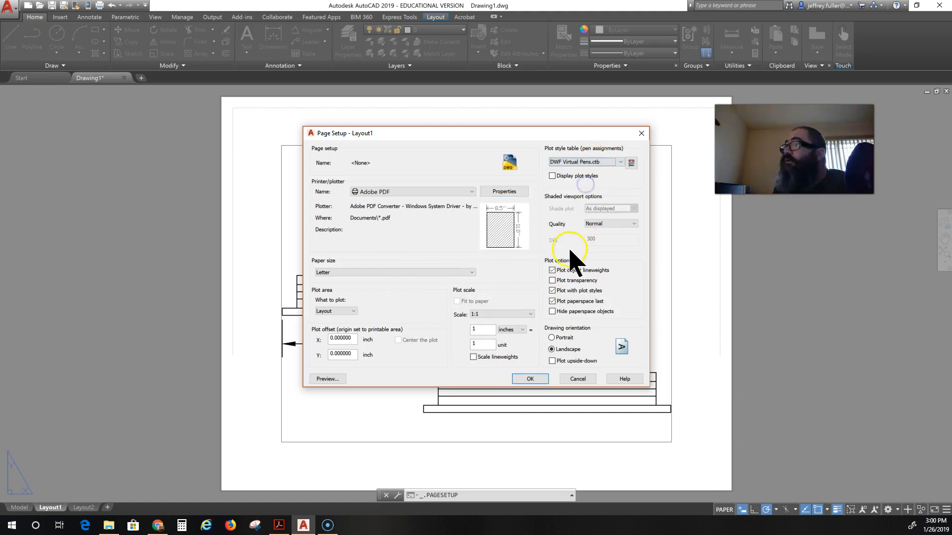
{"action": "left_click", "coordinate": [530, 379]}
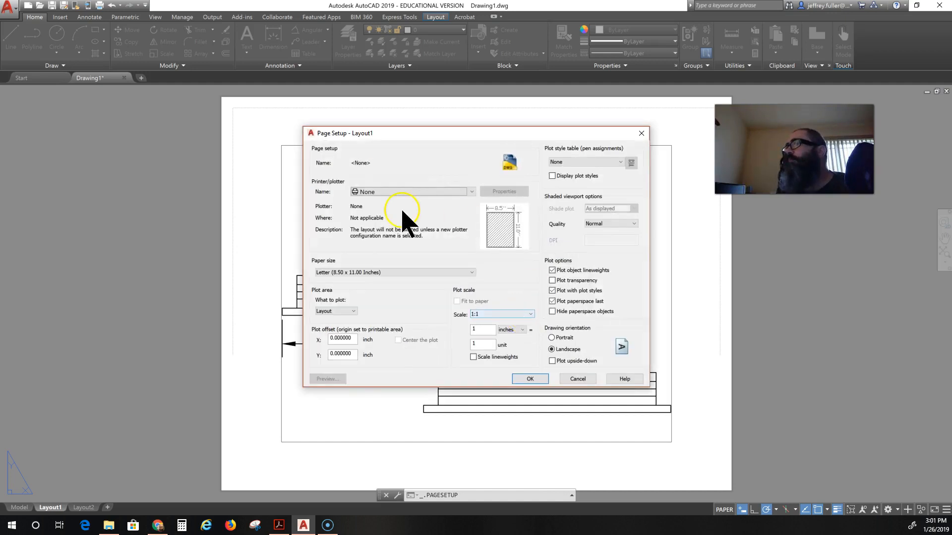
Try AutoCAD PDF (General Documentation) as Layout1's plotter, discard the change and leave the page setup.
{"action": "left_click", "coordinate": [437, 192]}
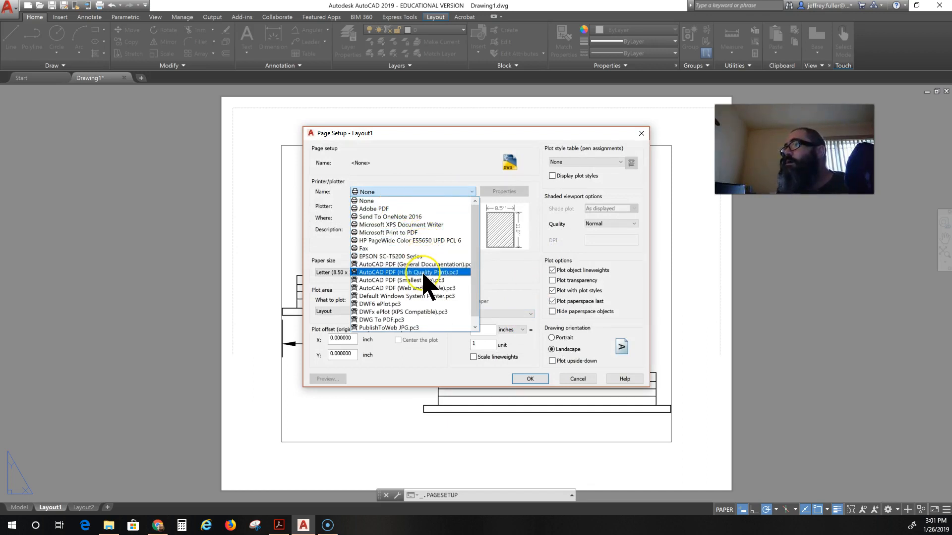
{"action": "scroll", "coordinate": [425, 327], "scroll_direction": "down", "scroll_amount": 1}
{"action": "scroll", "coordinate": [416, 288], "scroll_direction": "up", "scroll_amount": 1}
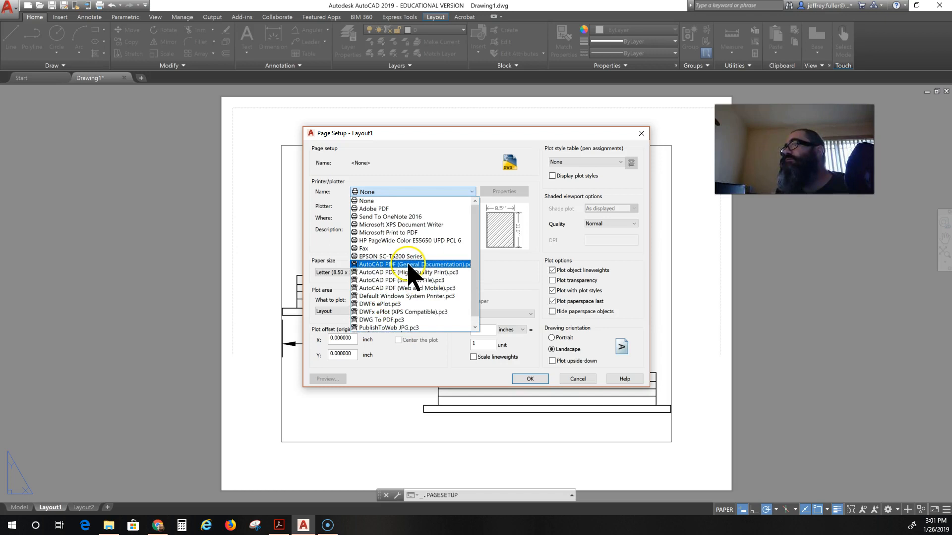
{"action": "left_click", "coordinate": [415, 267]}
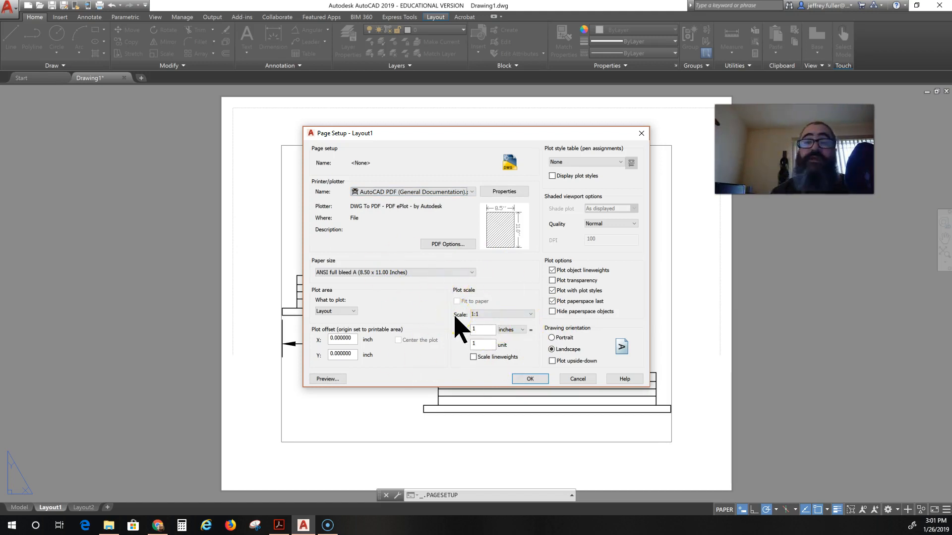
{"action": "left_click", "coordinate": [532, 380]}
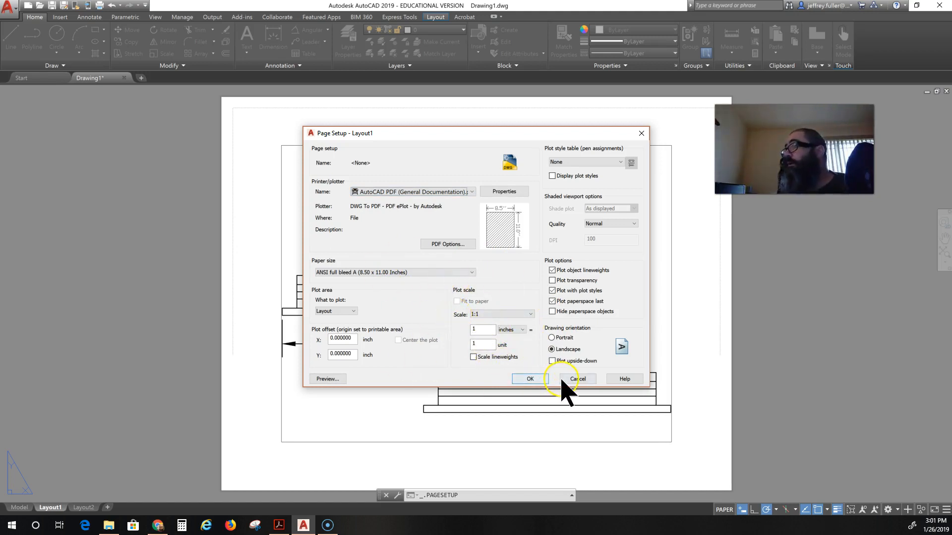
{"action": "left_click", "coordinate": [578, 379]}
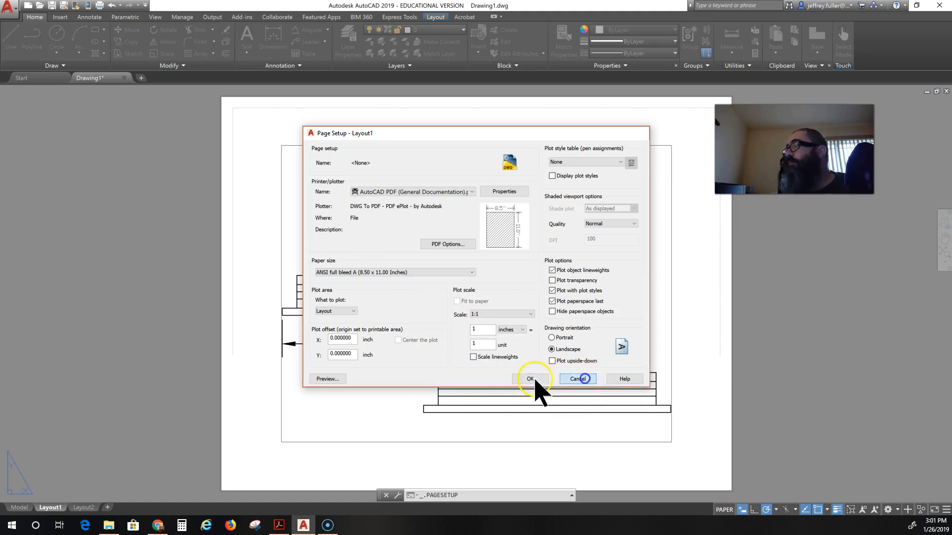
{"action": "left_click", "coordinate": [516, 358]}
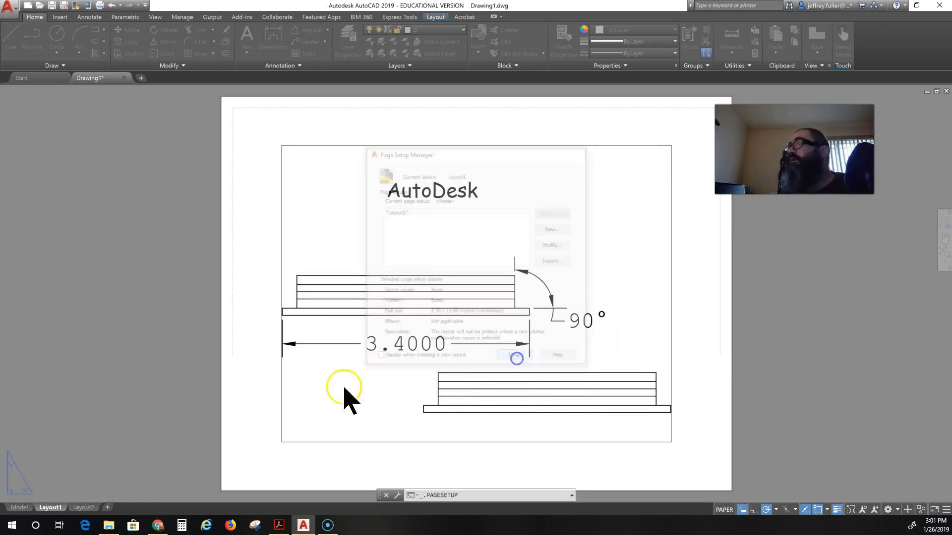